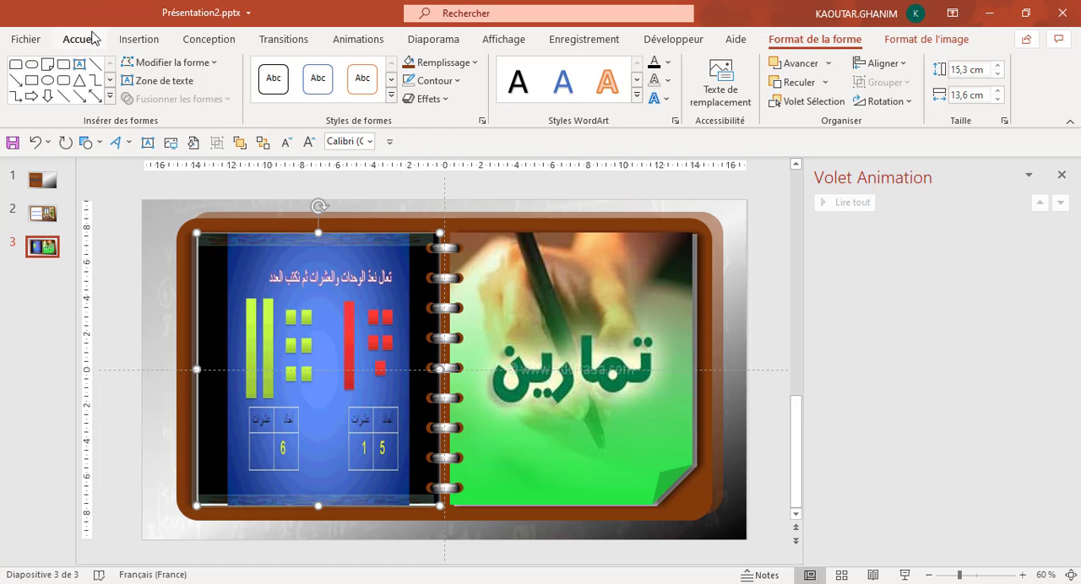
Insert a small text box containing "2" in the empty tens cell of the left-hand table on slide 3.
{"action": "left_click", "coordinate": [141, 41]}
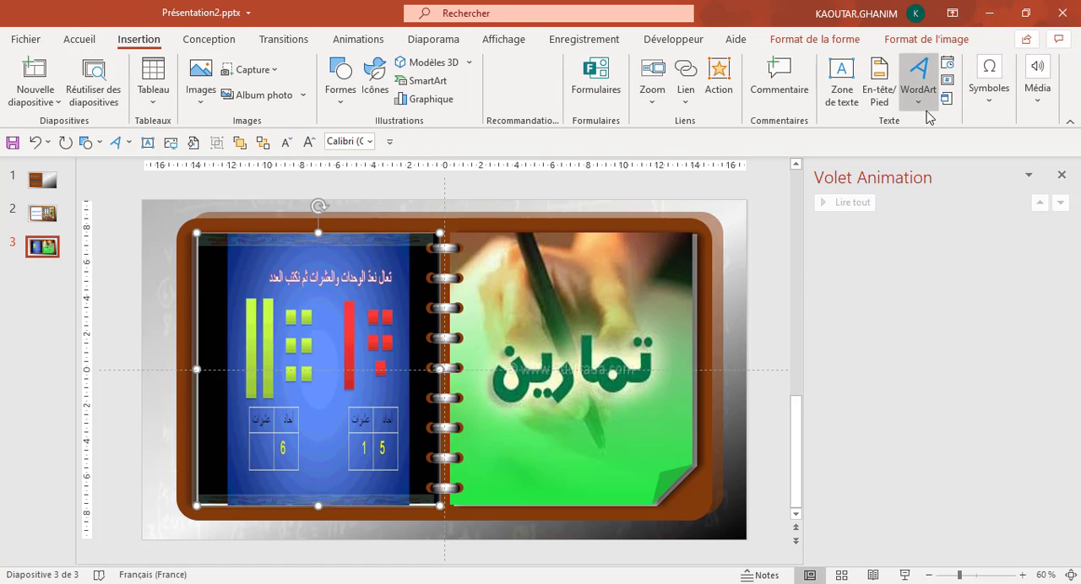
{"action": "left_click", "coordinate": [841, 84]}
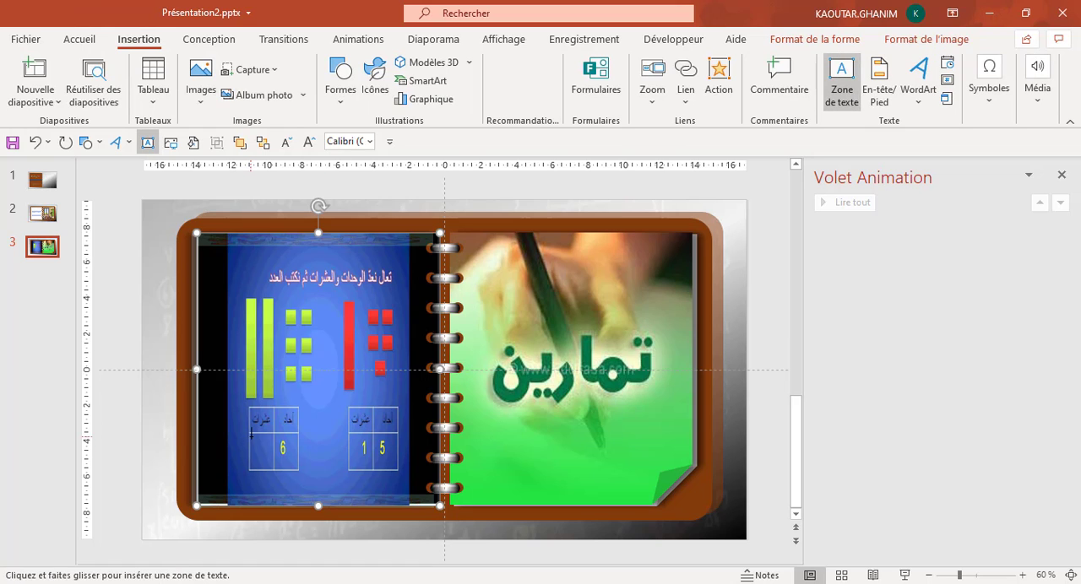
{"action": "left_click_drag", "start_coordinate": [252, 441], "coordinate": [268, 468]}
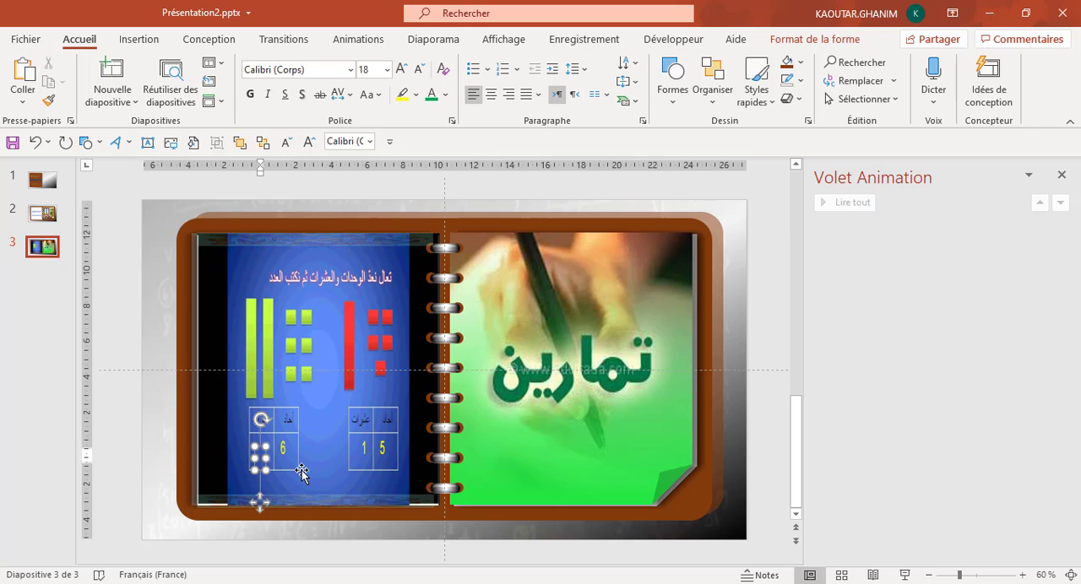
{"action": "key", "text": "alt+shift"}
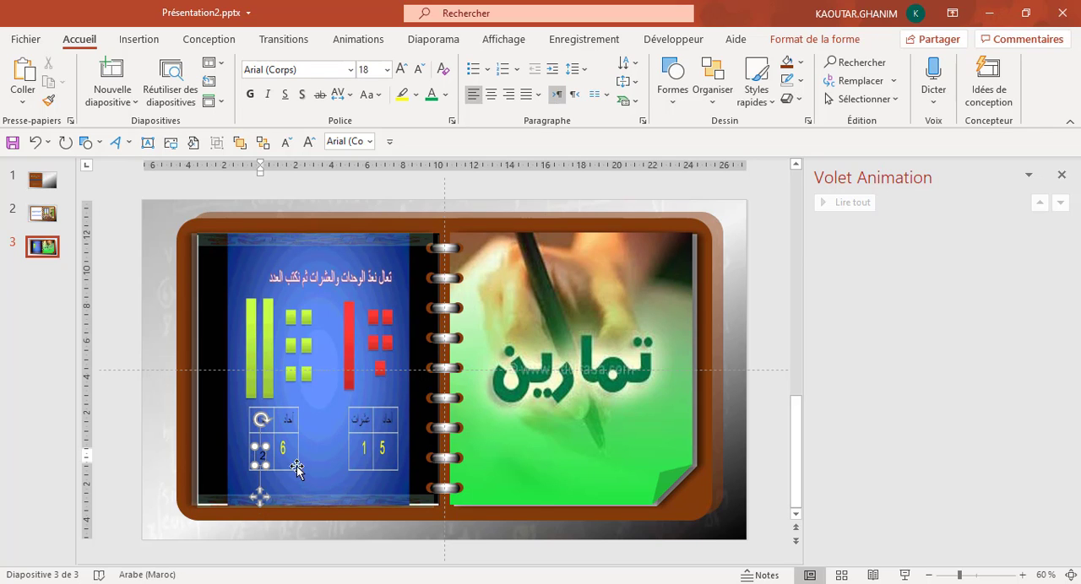
{"action": "type", "text": "2"}
{"action": "left_click_drag", "start_coordinate": [259, 497], "coordinate": [258, 491]}
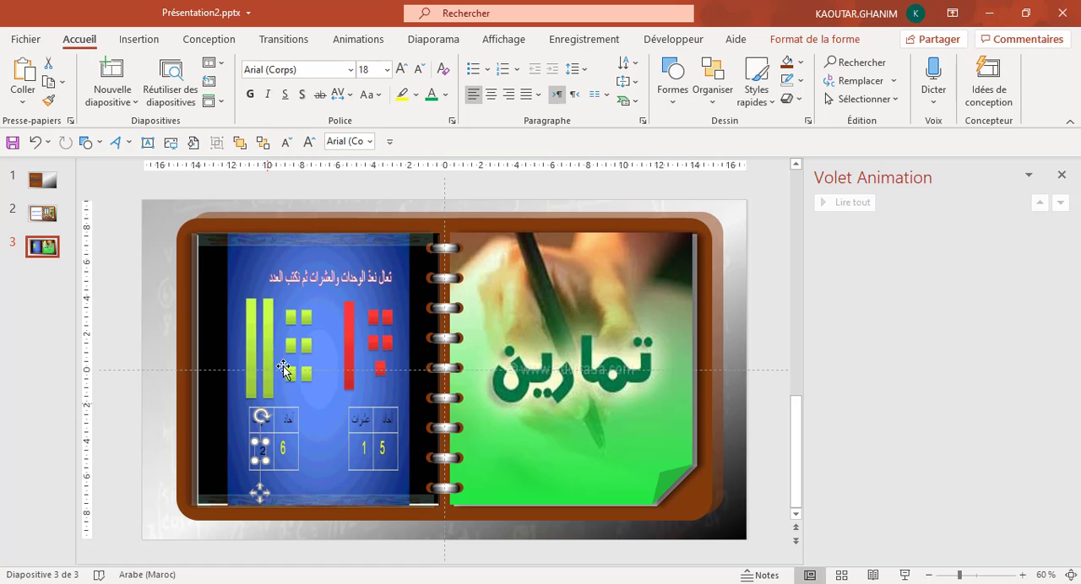
Enlarge the "2" to font size 28 and reposition its text box within the tens cell.
{"action": "left_click", "coordinate": [402, 69]}
{"action": "left_click", "coordinate": [403, 70]}
{"action": "left_click", "coordinate": [403, 70]}
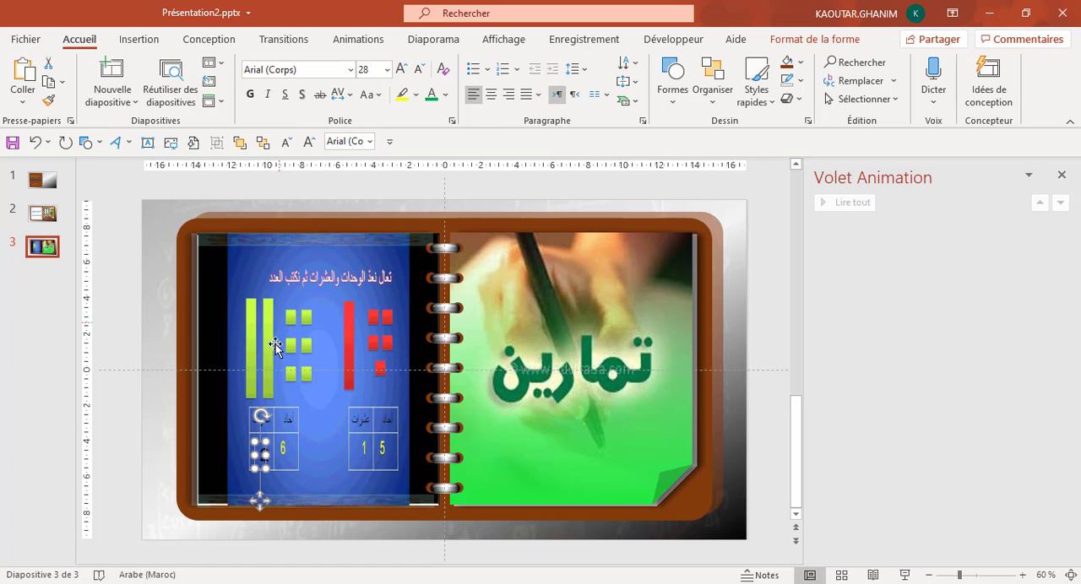
{"action": "left_click", "coordinate": [259, 493]}
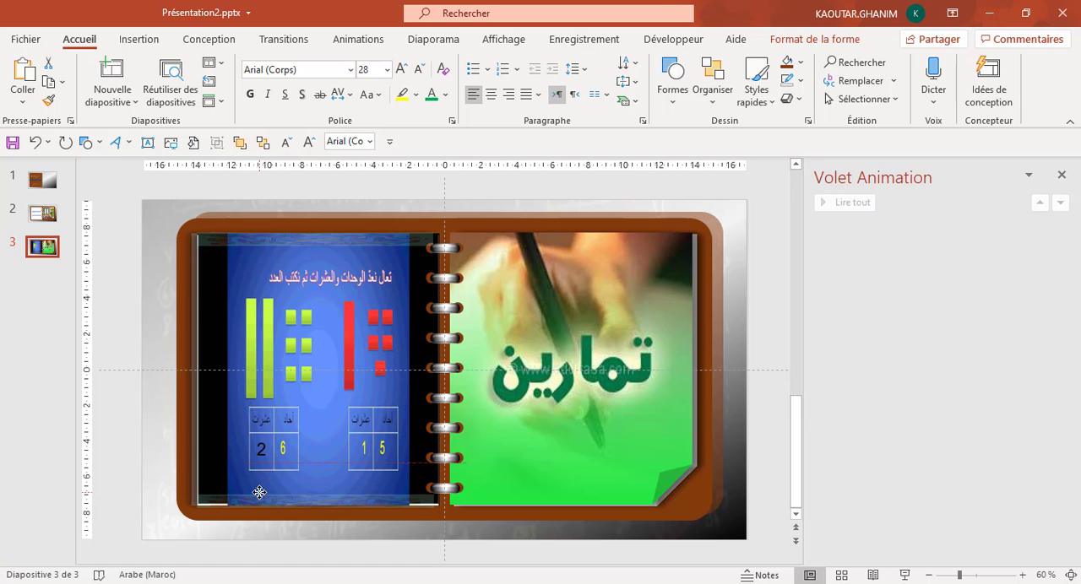
{"action": "left_click", "coordinate": [258, 493]}
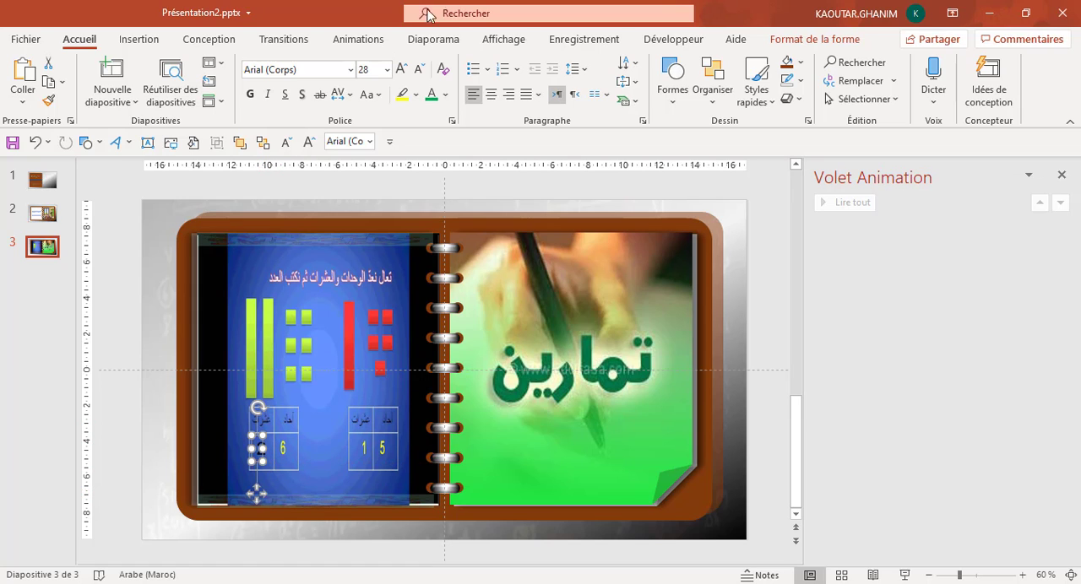
Color the "2" standard green and make it bold.
{"action": "left_click", "coordinate": [445, 95]}
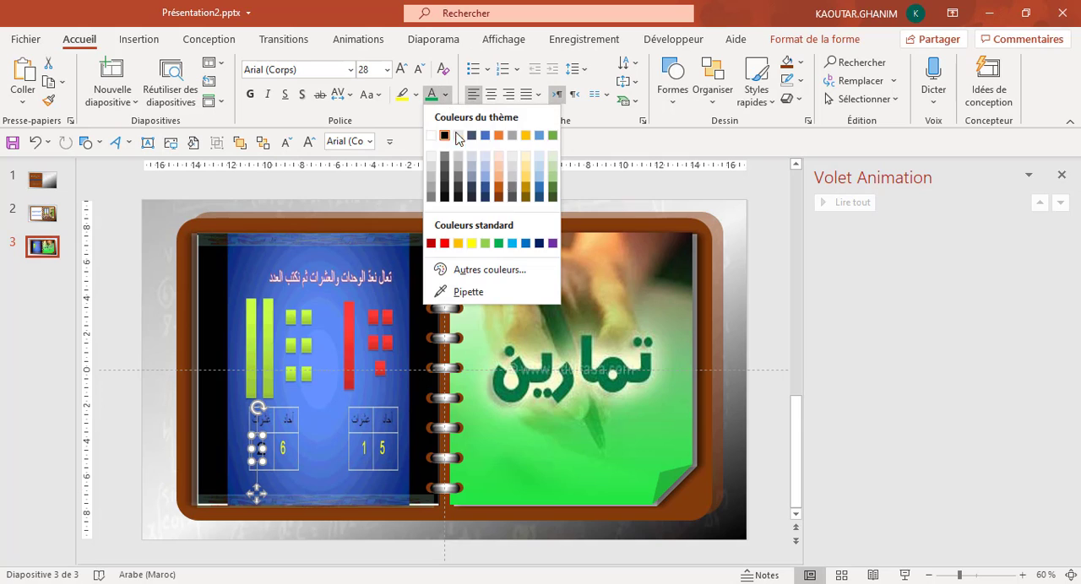
{"action": "left_click", "coordinate": [500, 244]}
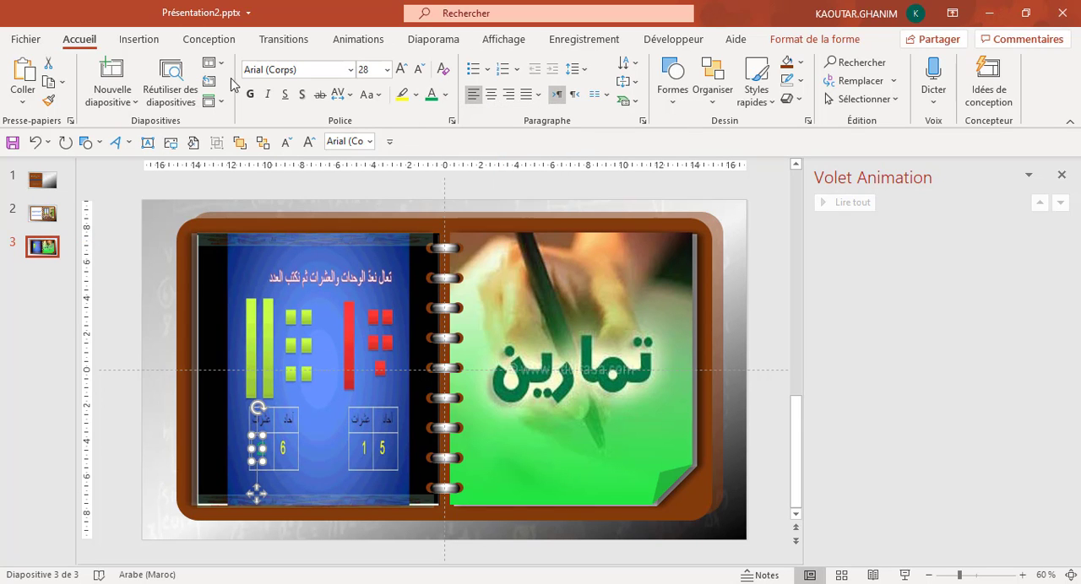
{"action": "left_click", "coordinate": [250, 96]}
{"action": "left_click", "coordinate": [277, 443]}
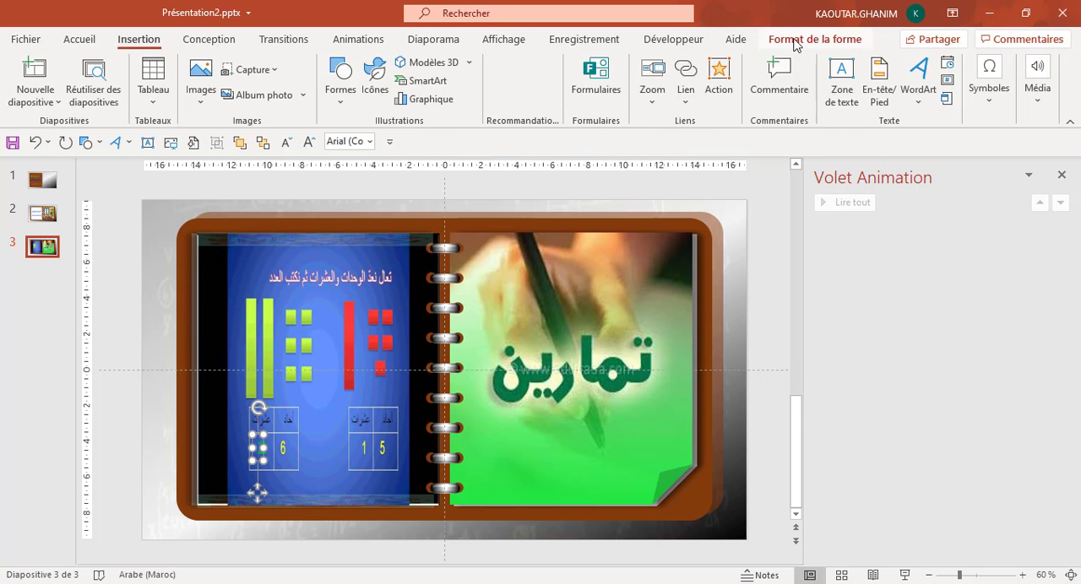
Apply the Apparaître entrance animation to the "2" text box.
{"action": "left_click", "coordinate": [794, 42]}
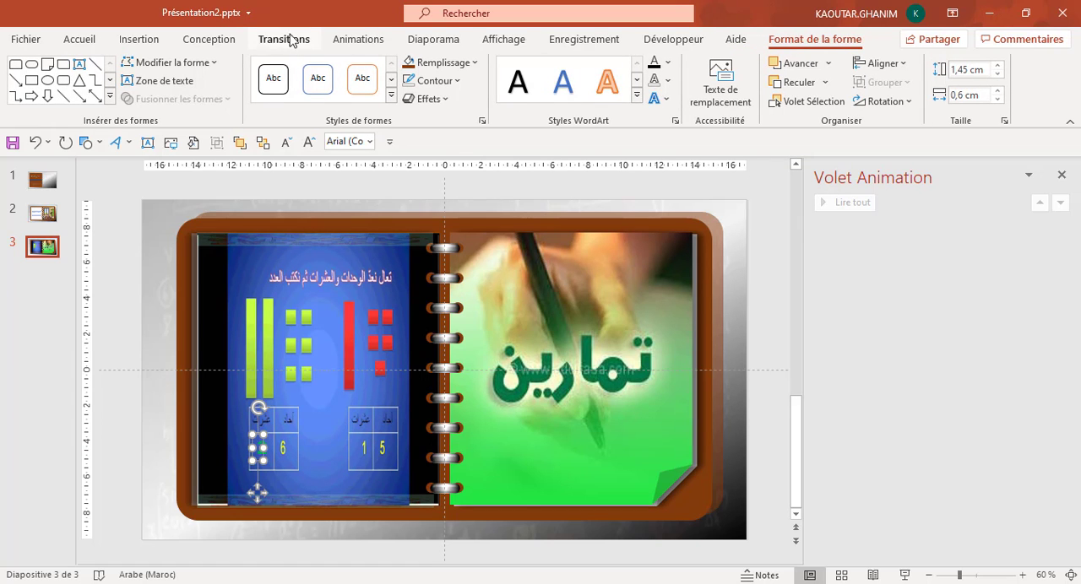
{"action": "left_click", "coordinate": [355, 40]}
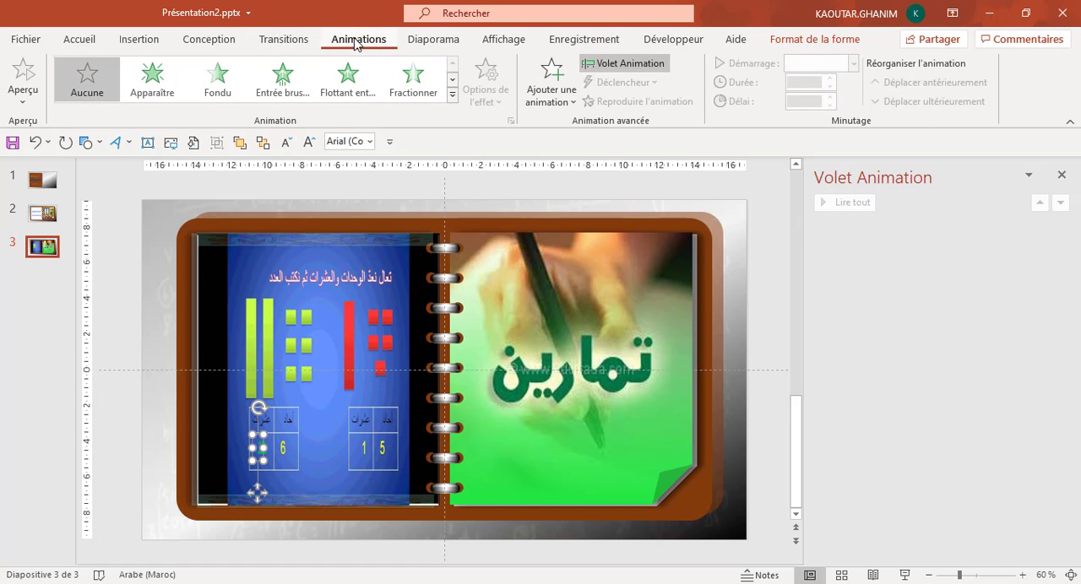
{"action": "left_click", "coordinate": [148, 76]}
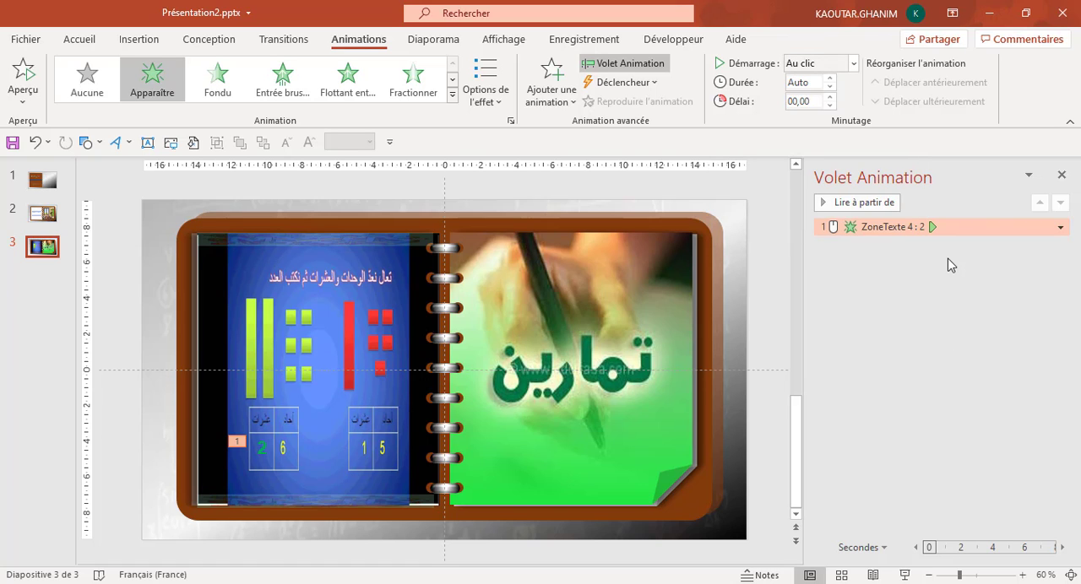
Record an audio clip on slide 3 and place its speaker icon near the lower-right corner of the green page.
{"action": "left_click", "coordinate": [124, 42]}
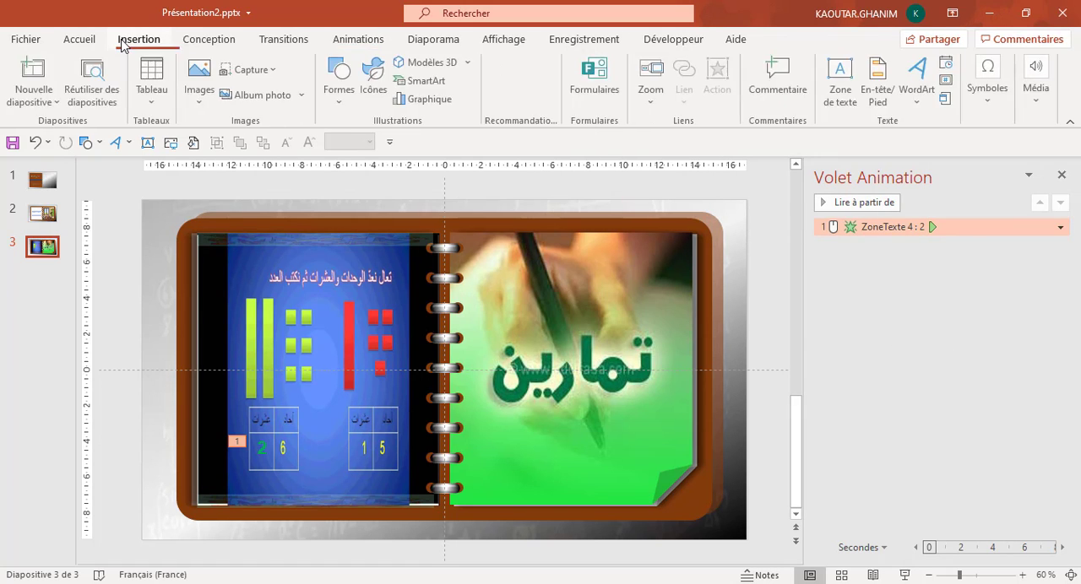
{"action": "left_click", "coordinate": [1038, 109]}
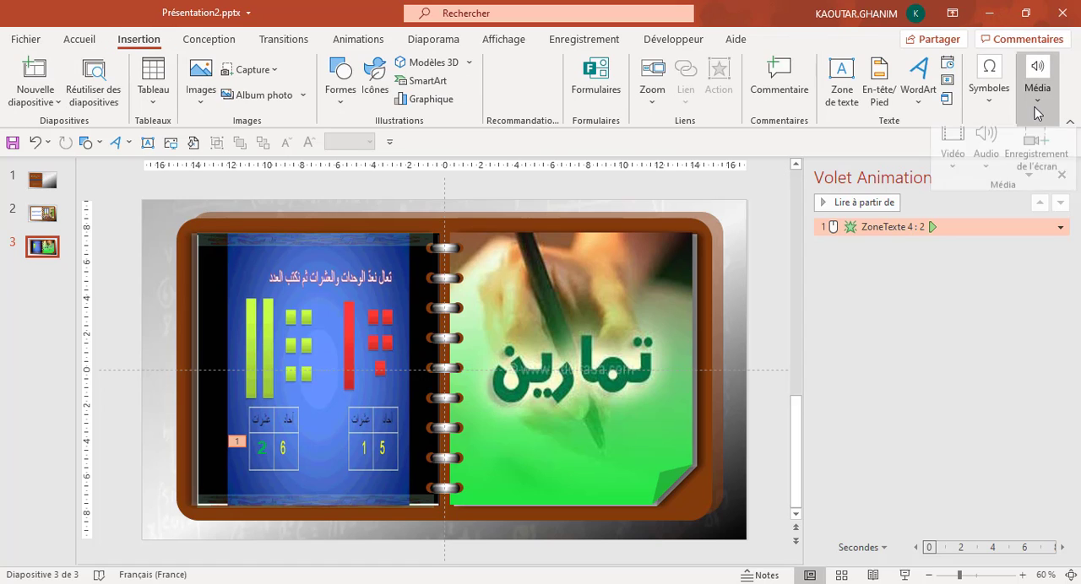
{"action": "left_click", "coordinate": [987, 169]}
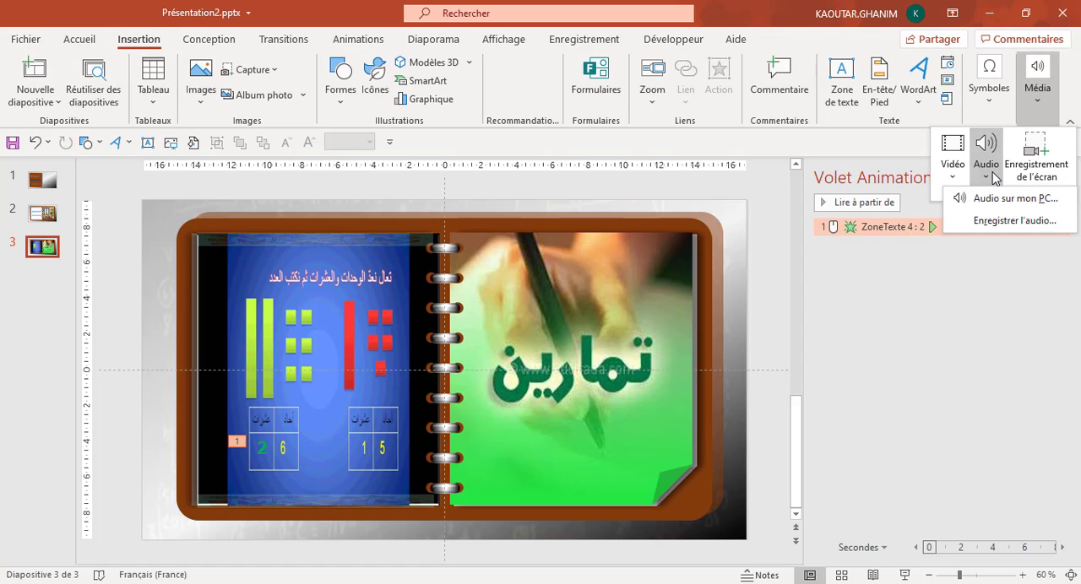
{"action": "left_click", "coordinate": [985, 224]}
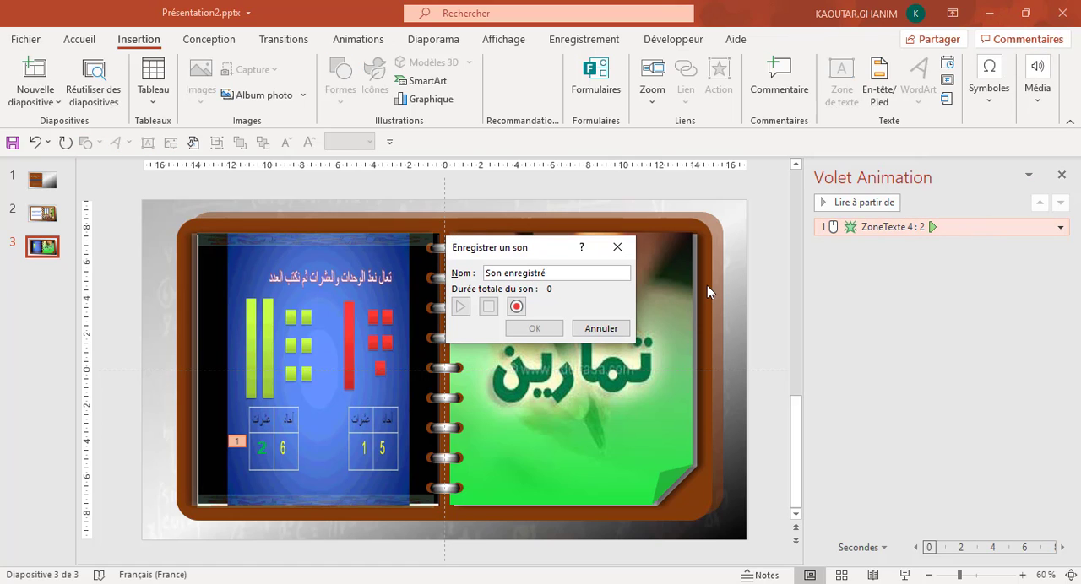
{"action": "left_click", "coordinate": [516, 308]}
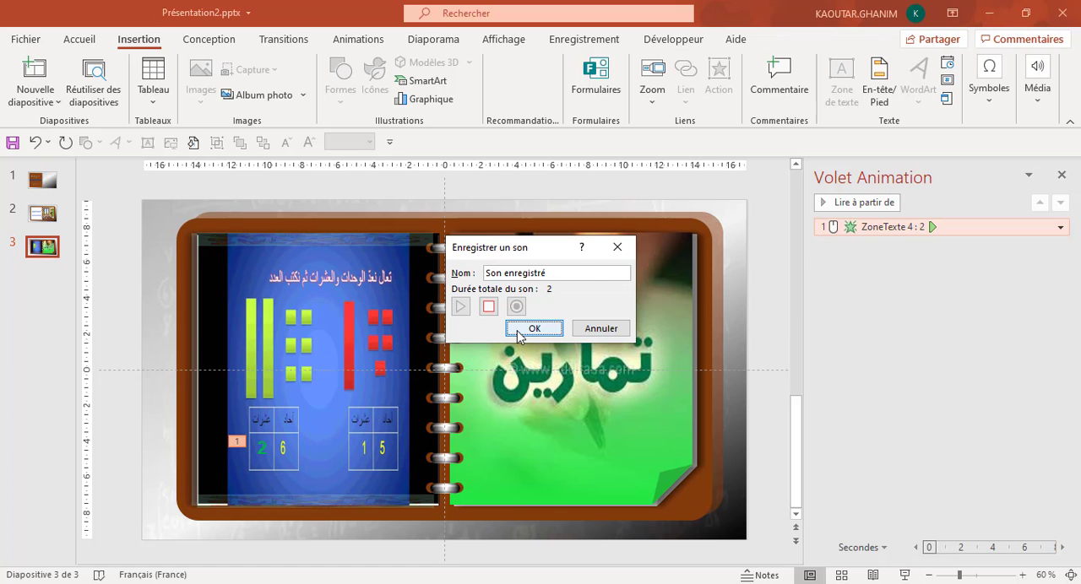
{"action": "left_click", "coordinate": [535, 328]}
{"action": "mouse_move", "coordinate": [438, 367]}
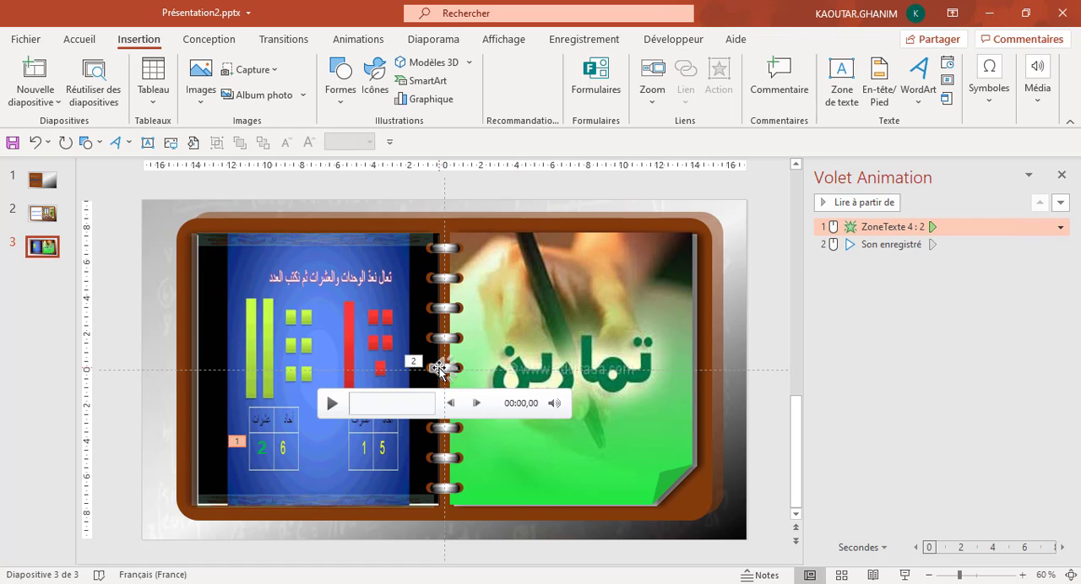
{"action": "left_click_drag", "start_coordinate": [438, 369], "coordinate": [663, 435]}
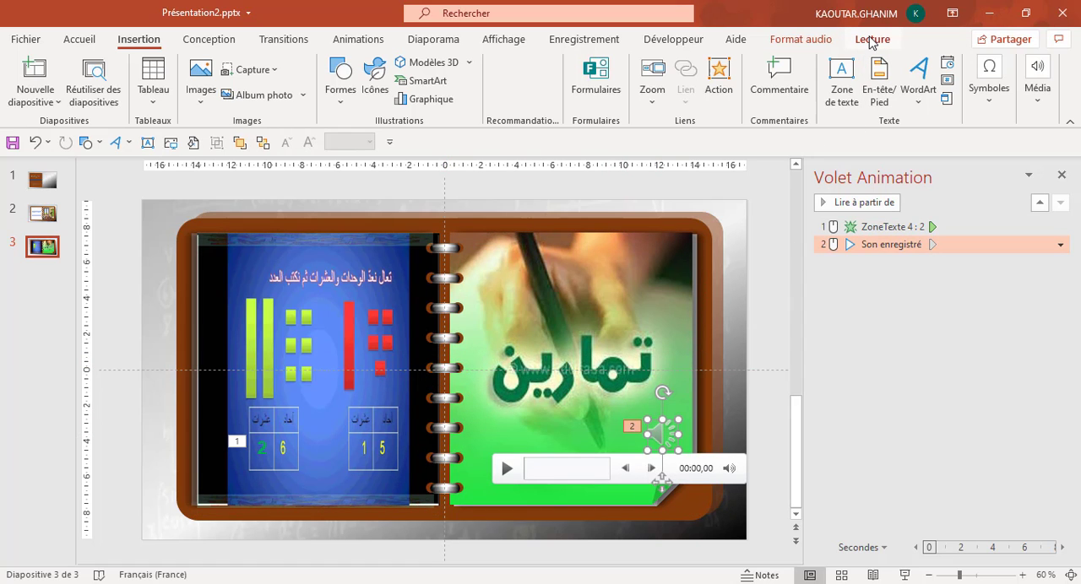
Hide the recorded sound's icon during the presentation and trim the audio to run from 00:02,675 to 00:03,759.
{"action": "left_click", "coordinate": [872, 41]}
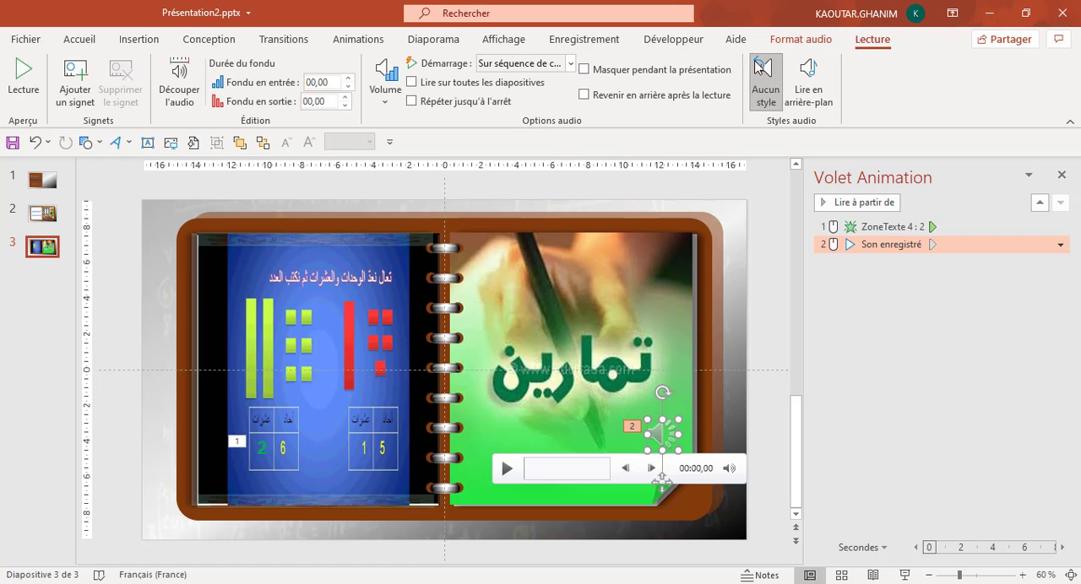
{"action": "left_click", "coordinate": [707, 75]}
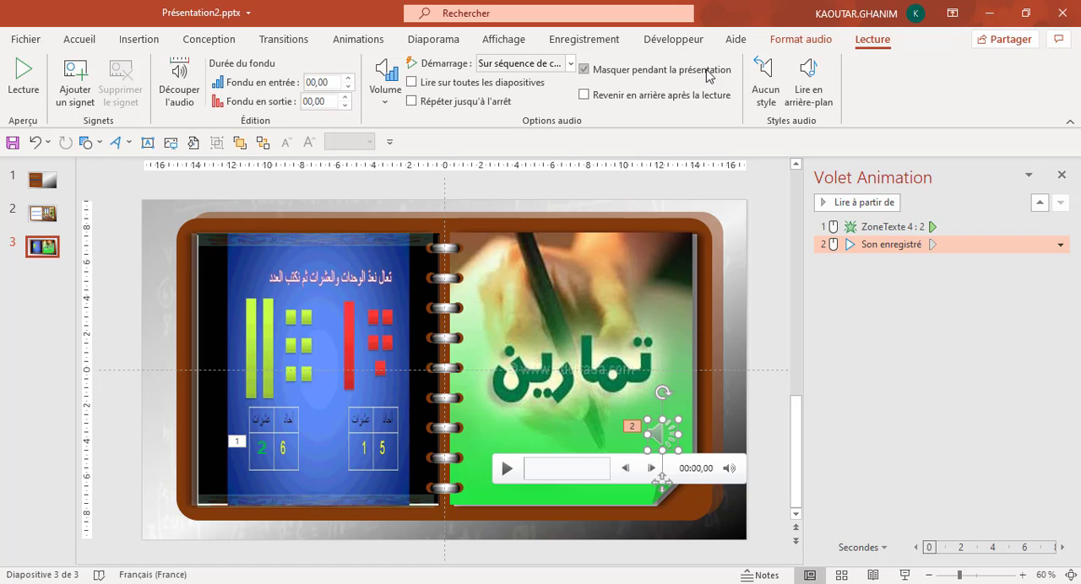
{"action": "left_click", "coordinate": [178, 78]}
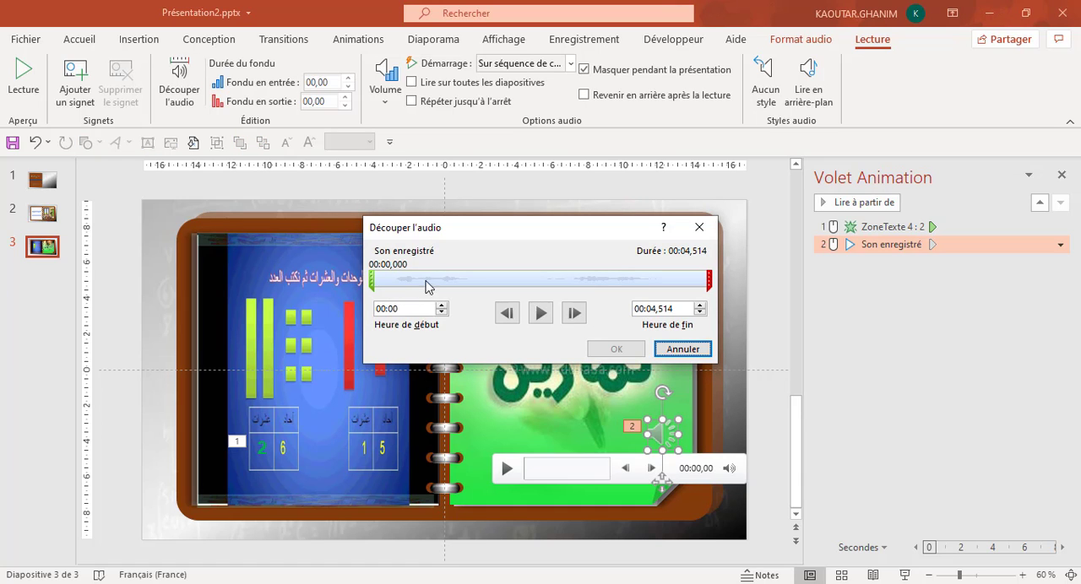
{"action": "left_click", "coordinate": [542, 314]}
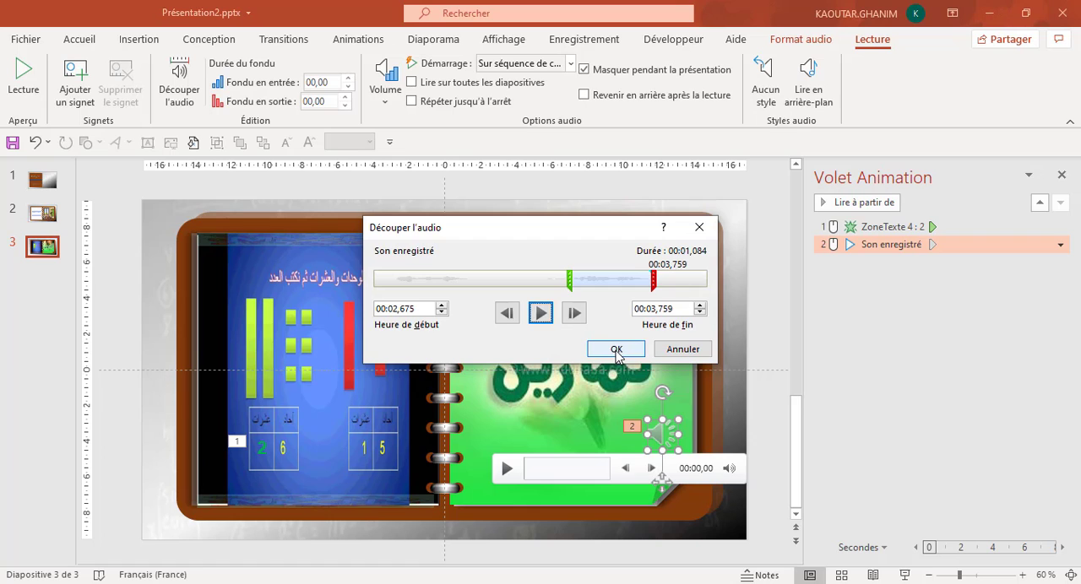
{"action": "left_click", "coordinate": [616, 350]}
{"action": "key", "text": "Escape"}
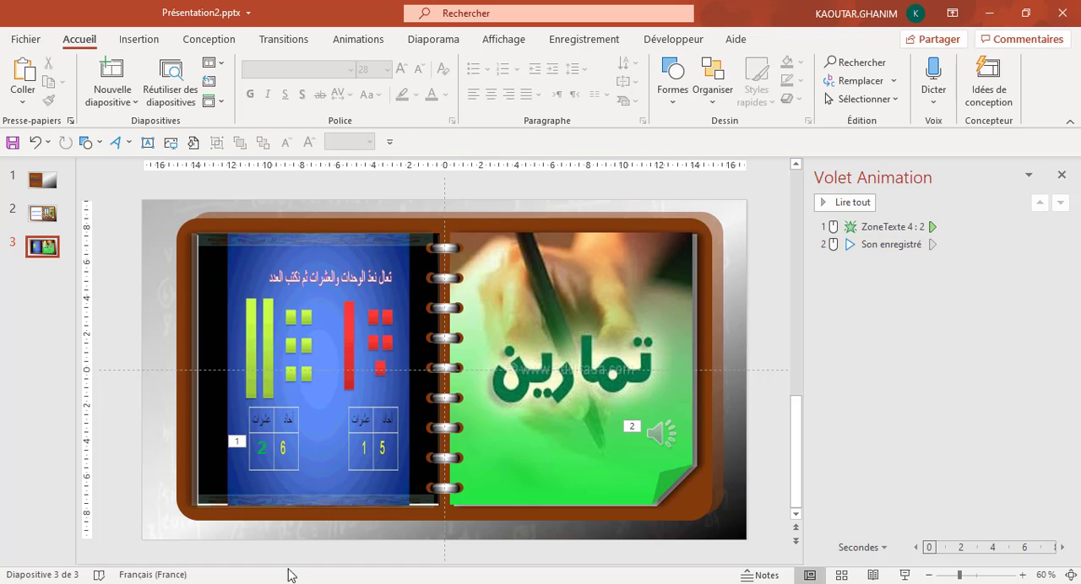
Make the recorded sound start with the previous animation (Avec la précédente) and delay it by 00,20 seconds.
{"action": "left_click", "coordinate": [662, 428]}
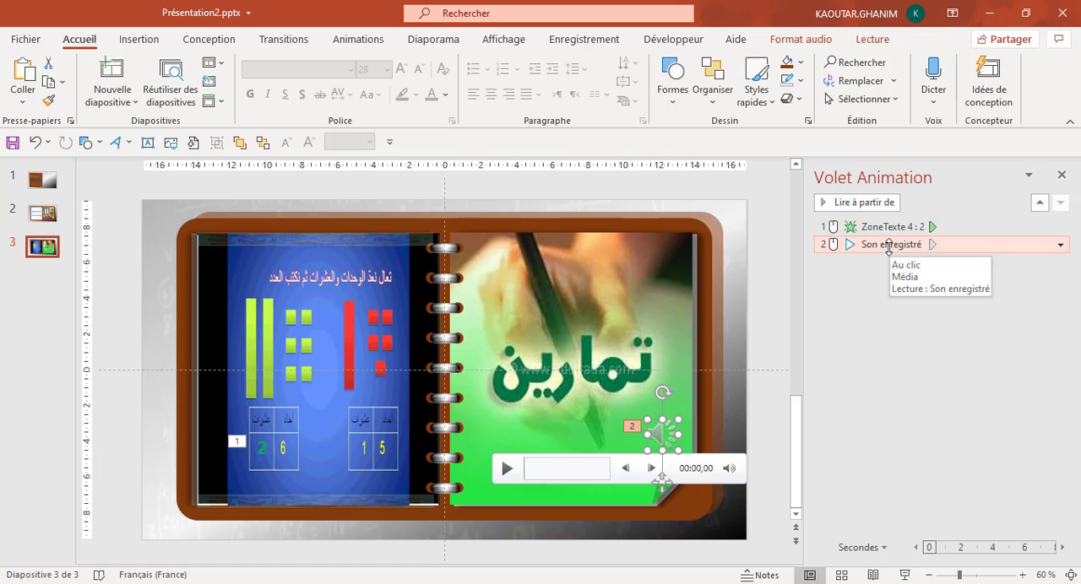
{"action": "left_click", "coordinate": [364, 40]}
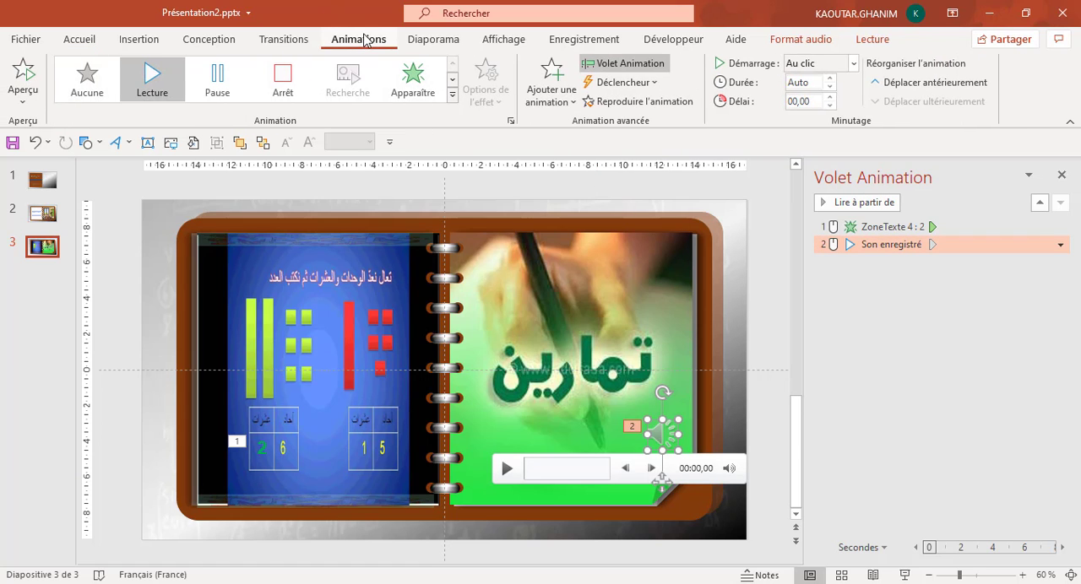
{"action": "left_click", "coordinate": [853, 64]}
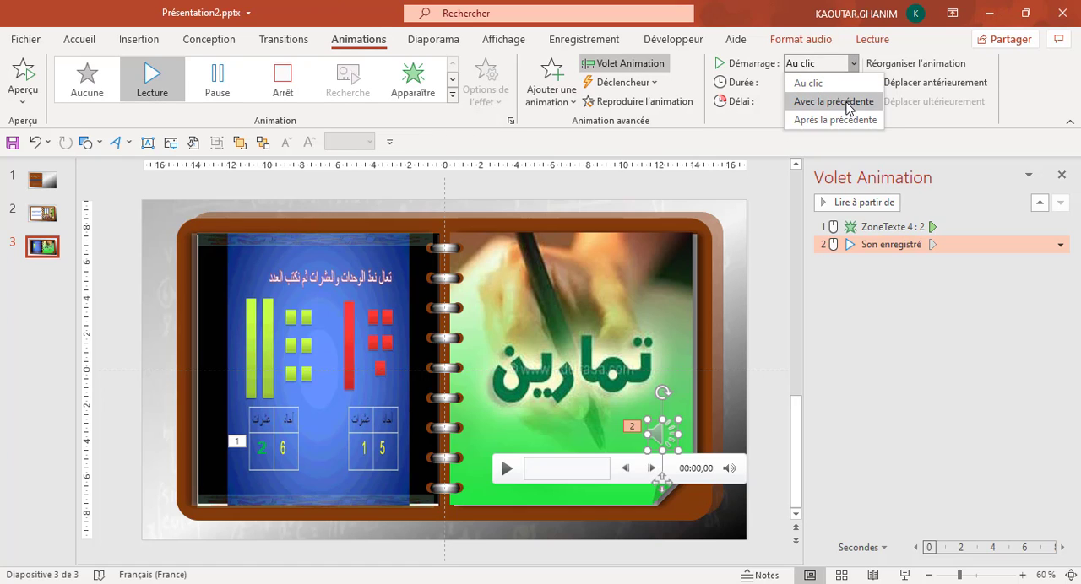
{"action": "left_click", "coordinate": [847, 101]}
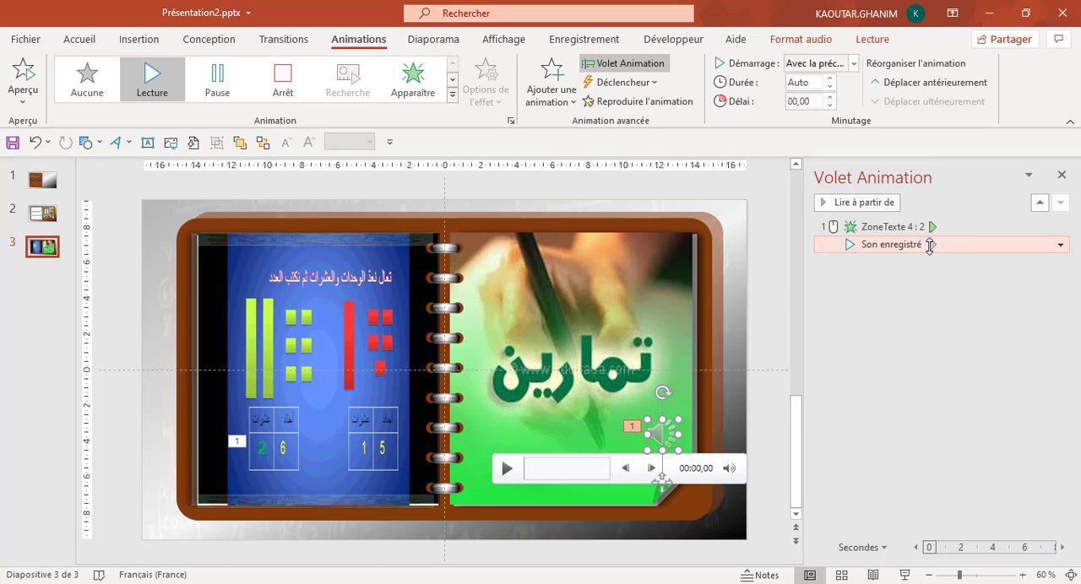
{"action": "left_click_drag", "start_coordinate": [932, 244], "coordinate": [934, 251]}
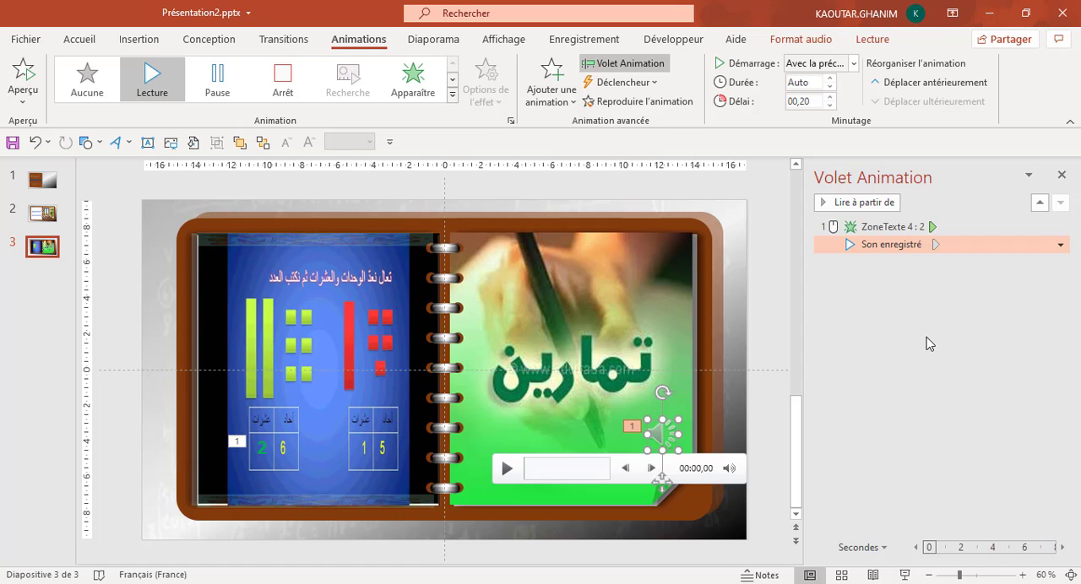
{"action": "left_click", "coordinate": [929, 428]}
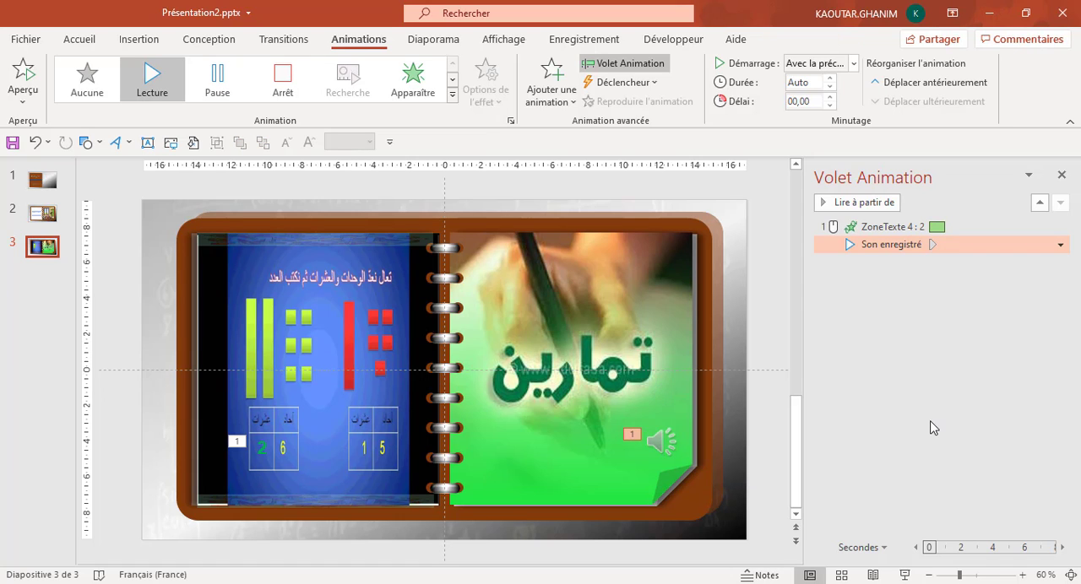
Go to slide 1, the notebook cover.
{"action": "left_click", "coordinate": [52, 189]}
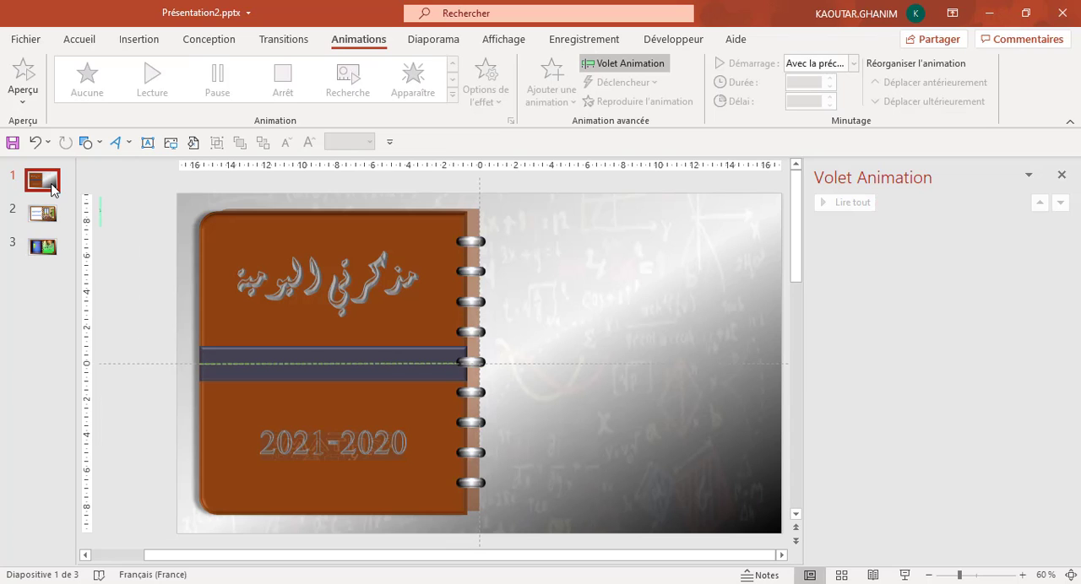